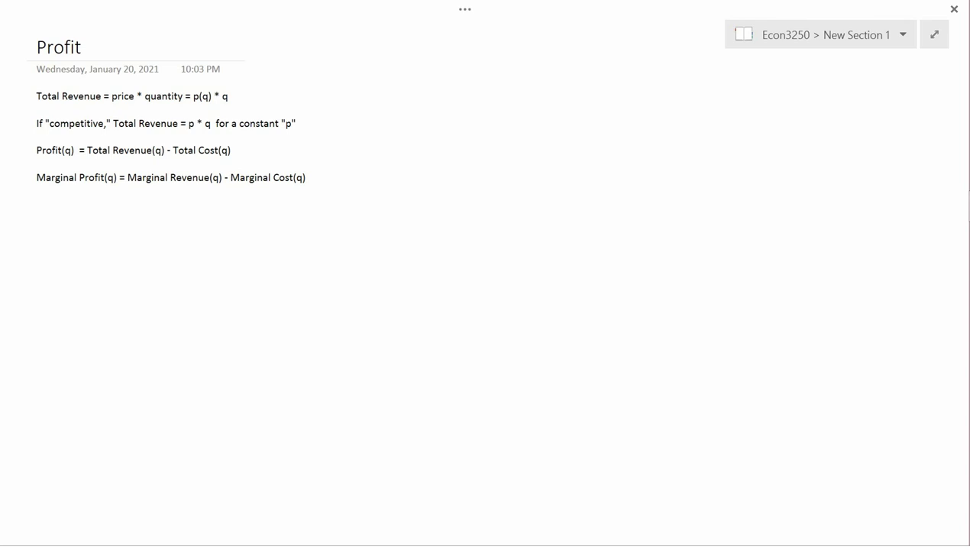
# Step: Show the ribbon over the page, then hide it again to return to full-page view
pyautogui.click(464, 10)
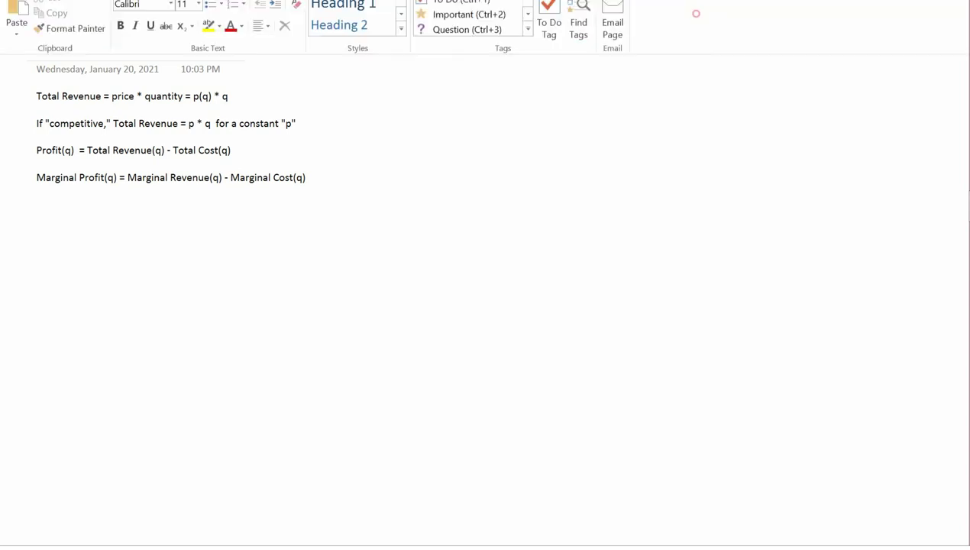
pyautogui.click(326, 16)
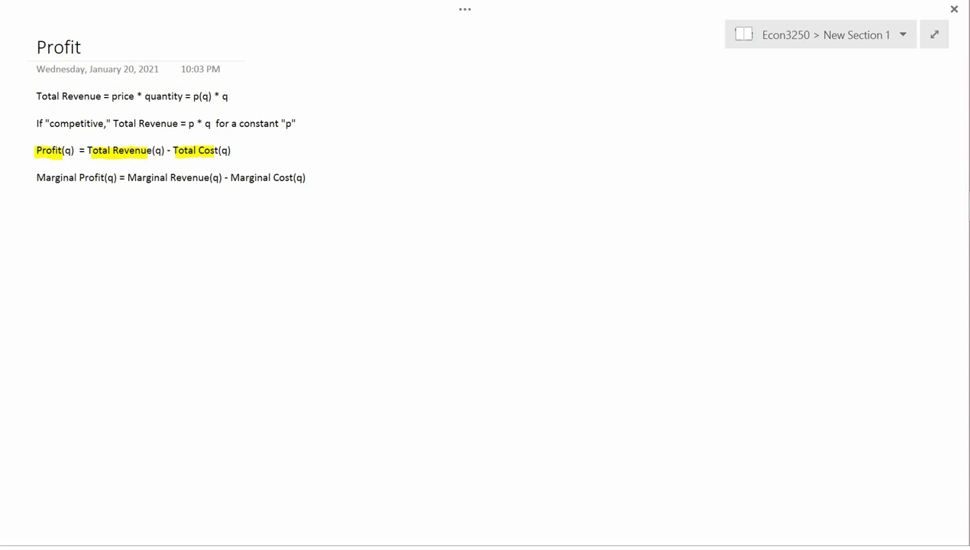
# Step: Undo the profit-line highlights and highlight Total Revenue, price, quantity, p(q) and q yellow
pyautogui.hotkey('ctrl', 'z')
pyautogui.hotkey('ctrl', 'z')
pyautogui.hotkey('ctrl', 'z')
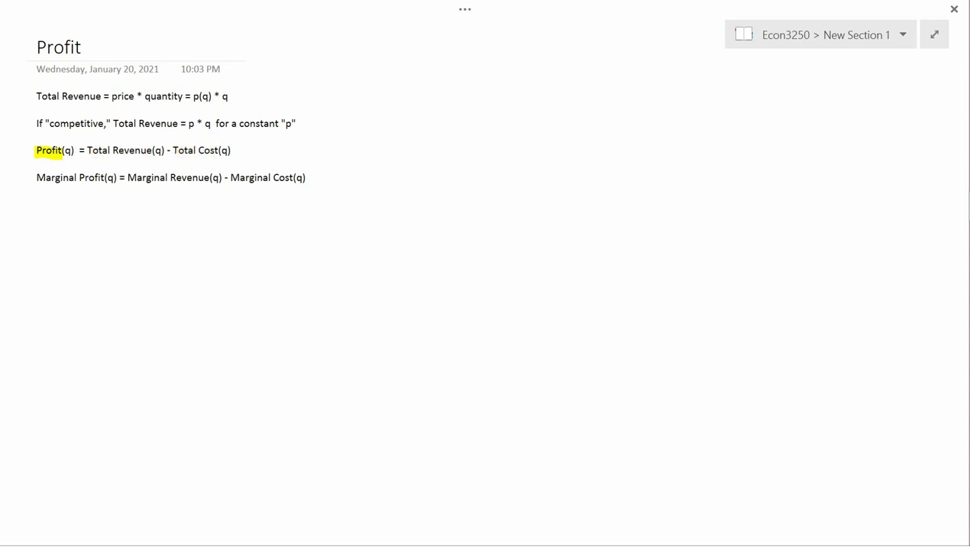
pyautogui.moveTo(36, 95); pyautogui.dragTo(182, 96)
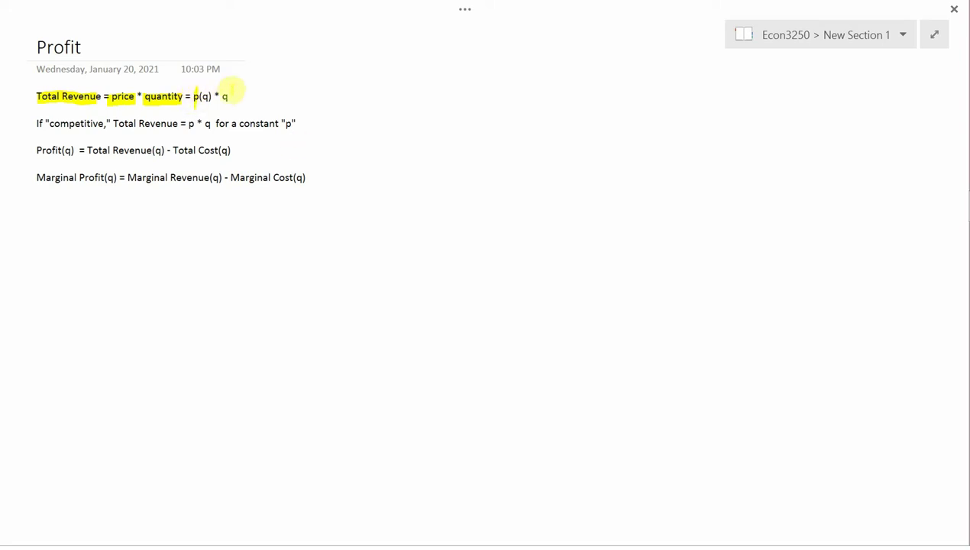
pyautogui.moveTo(222, 98); pyautogui.dragTo(227, 98)
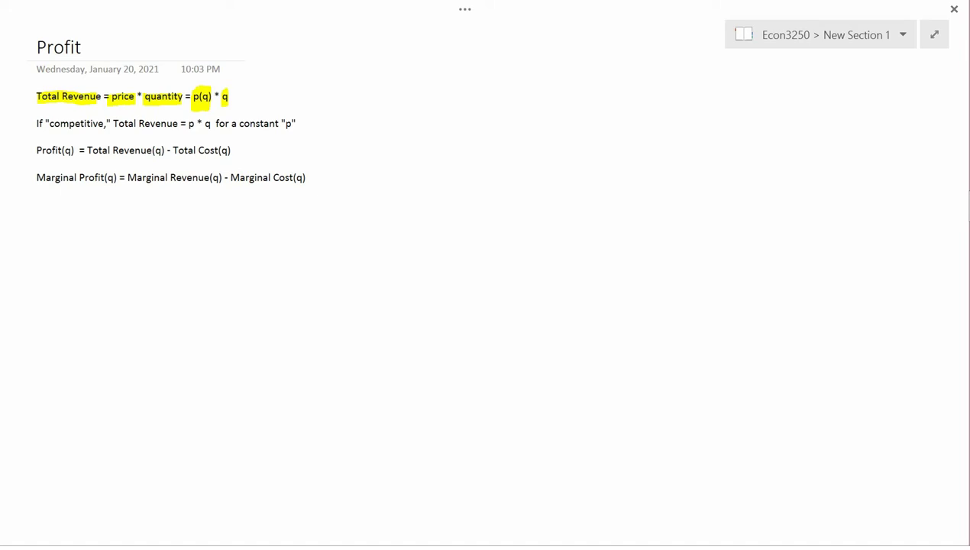
# Step: Undo the yellow strokes over q, price and Total Revenue in the first formula
pyautogui.hotkey('ctrl', 'z')
pyautogui.hotkey('ctrl', 'z')
pyautogui.hotkey('ctrl', 'z')
pyautogui.hotkey('ctrl', 'z')
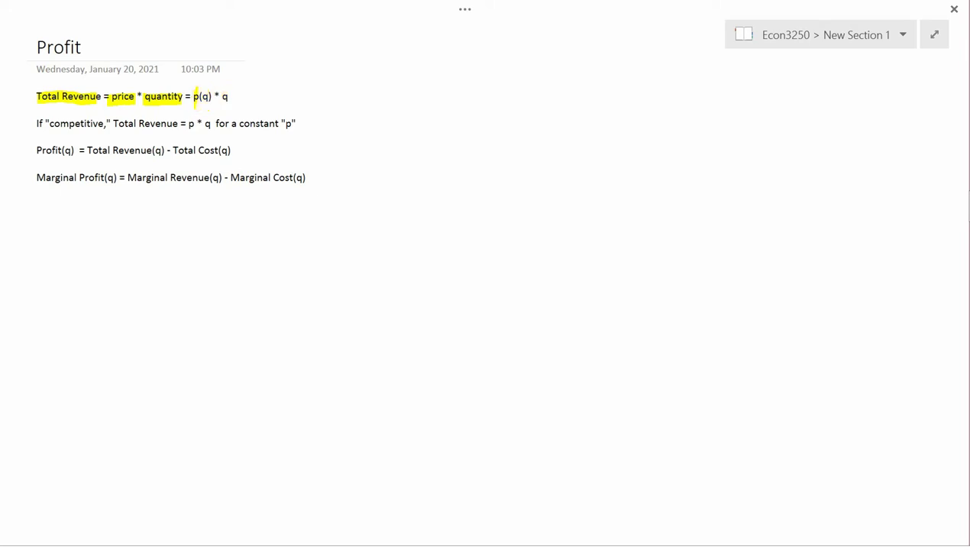
pyautogui.hotkey('ctrl', 'z')
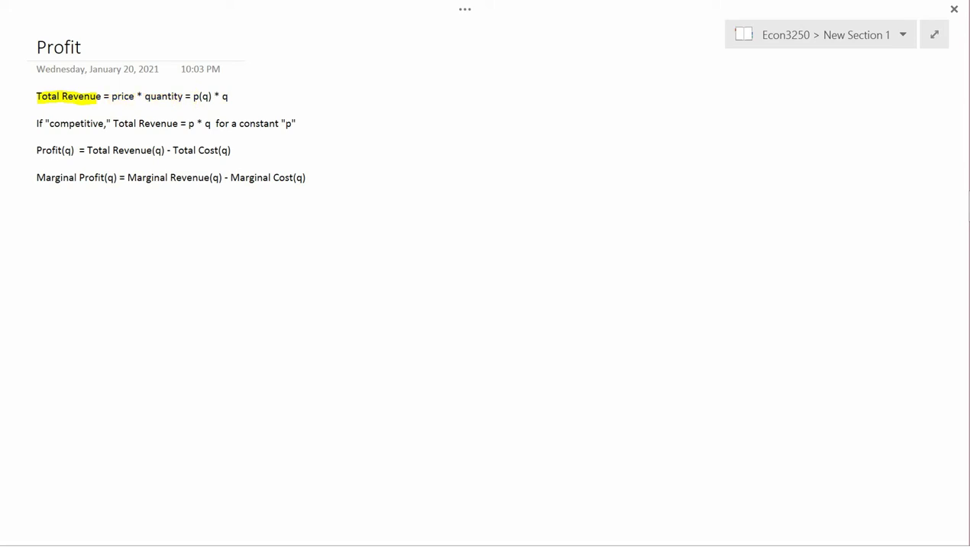
pyautogui.hotkey('ctrl', 'z')
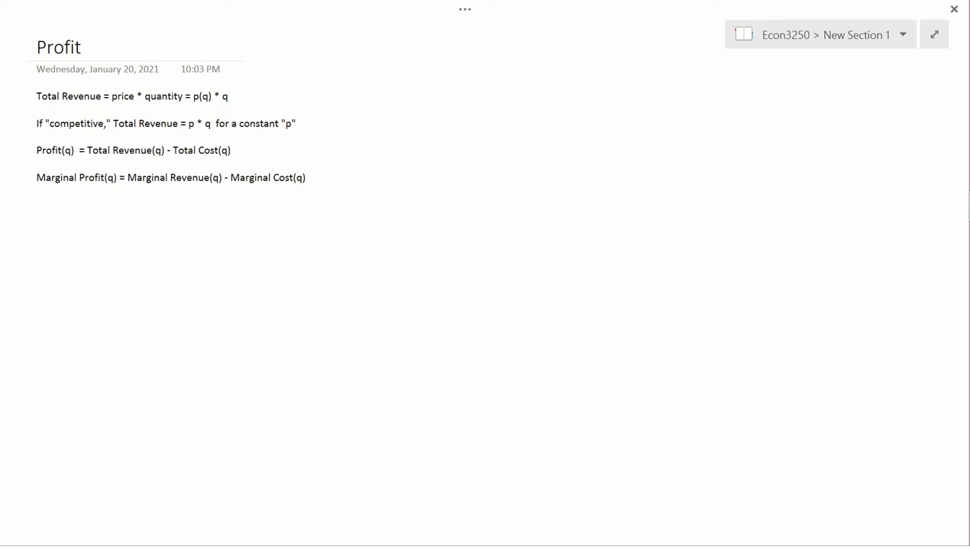
# Step: Highlight Total Revenue and = p(q) * q on line one, plus constant "p" on line two
pyautogui.moveTo(37, 123); pyautogui.dragTo(298, 123)
pyautogui.moveTo(38, 96); pyautogui.dragTo(90, 96)
pyautogui.moveTo(191, 97); pyautogui.dragTo(234, 96)
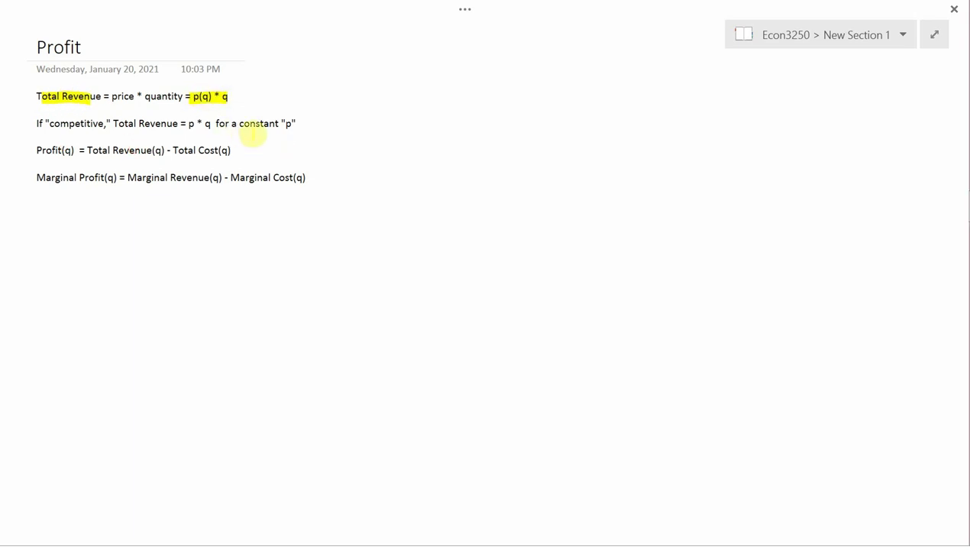
pyautogui.moveTo(277, 124)
pyautogui.mouseDown()
pyautogui.moveTo(291, 121)
pyautogui.moveTo(277, 123)
pyautogui.mouseUp()
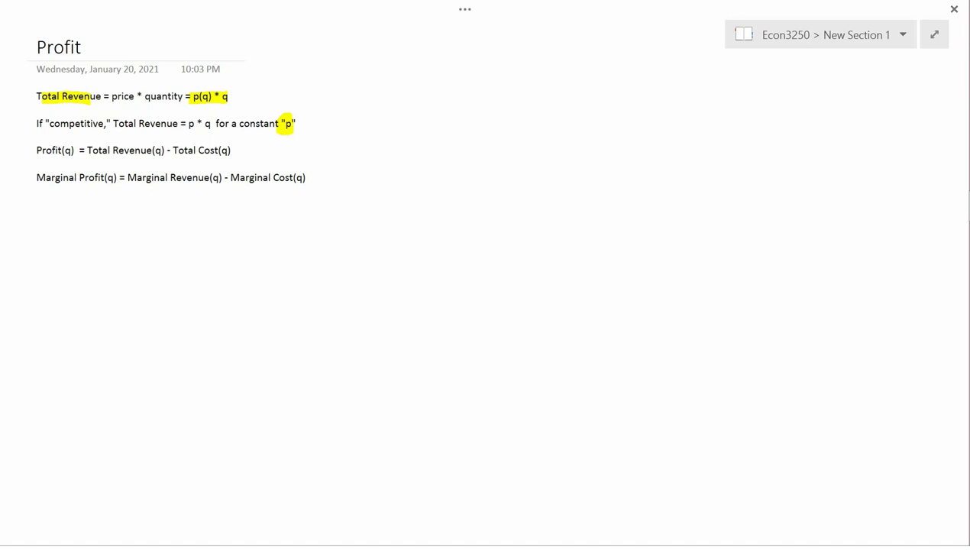
pyautogui.moveTo(238, 124); pyautogui.dragTo(279, 124)
# Step: Highlight p * q, competitive and Total Revenue = p * q on the competitive-market line
pyautogui.moveTo(183, 124); pyautogui.dragTo(210, 124)
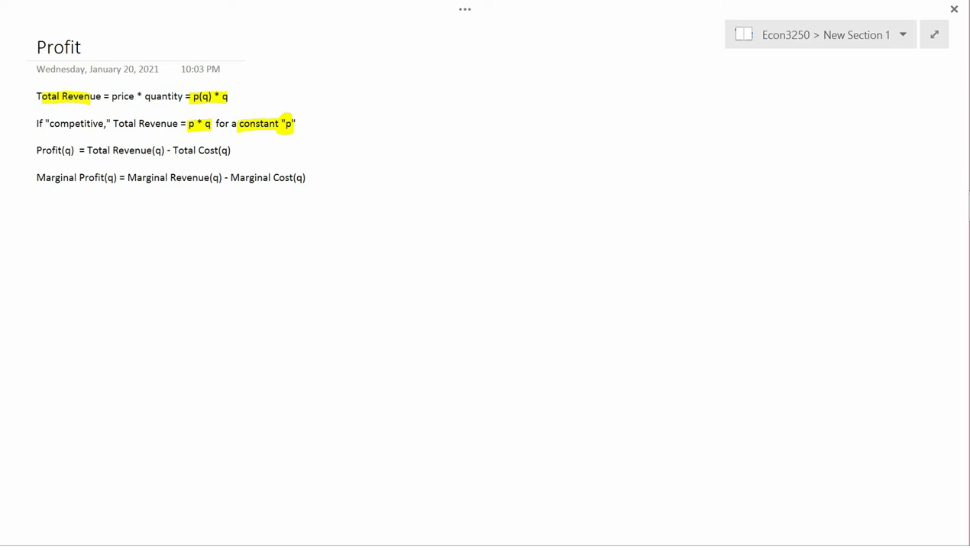
pyautogui.moveTo(49, 123); pyautogui.dragTo(104, 123)
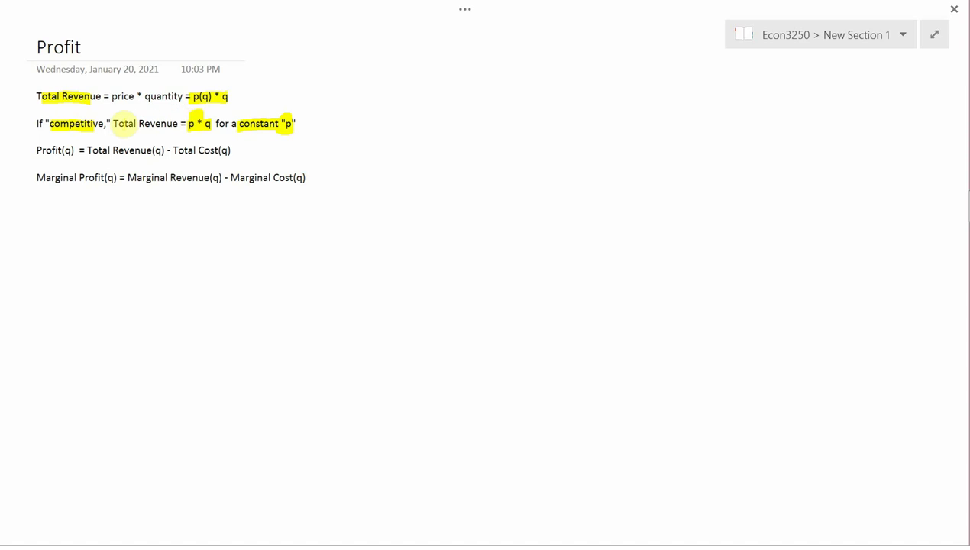
pyautogui.moveTo(113, 124)
pyautogui.mouseDown()
pyautogui.moveTo(200, 120)
pyautogui.moveTo(149, 123)
pyautogui.moveTo(144, 133)
pyautogui.moveTo(207, 131)
pyautogui.moveTo(206, 114)
pyautogui.moveTo(119, 115)
pyautogui.mouseUp()
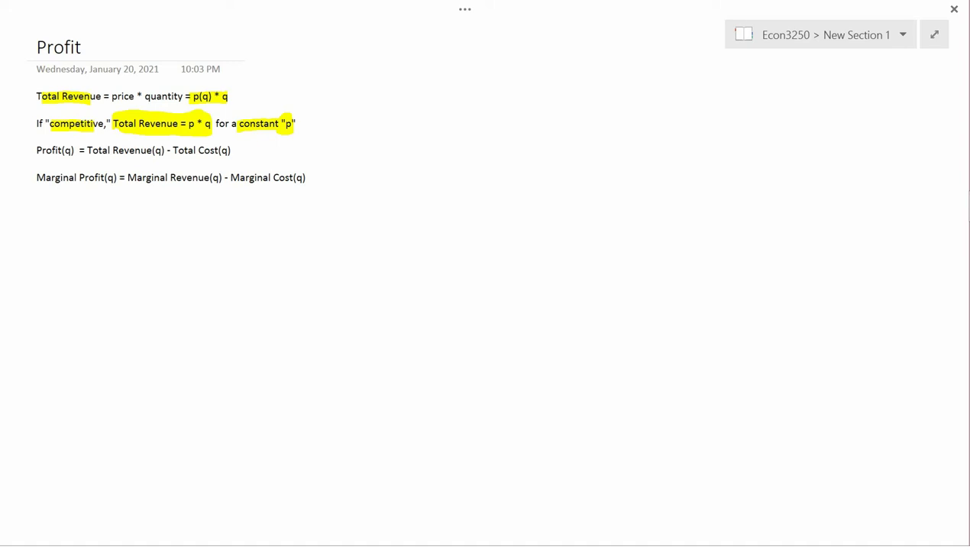
# Step: Undo the old highlights and re-highlight only "competitive," and constant "p" in yellow
pyautogui.hotkey('ctrl', 'z')
pyautogui.hotkey('ctrl', 'z')
pyautogui.hotkey('ctrl', 'z')
pyautogui.hotkey('ctrl', 'z')
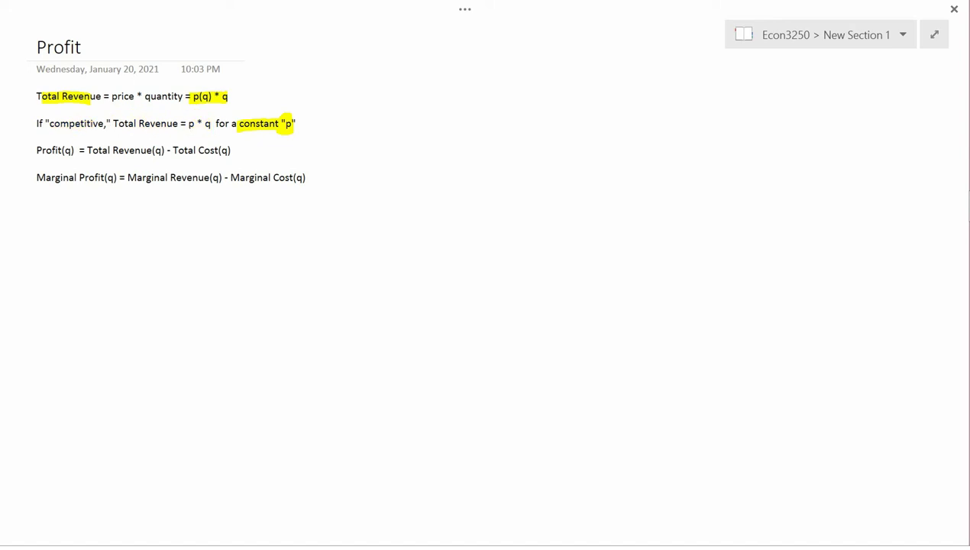
pyautogui.hotkey('ctrl', 'z')
pyautogui.hotkey('ctrl', 'z')
pyautogui.hotkey('ctrl', 'z')
pyautogui.hotkey('ctrl', 'z')
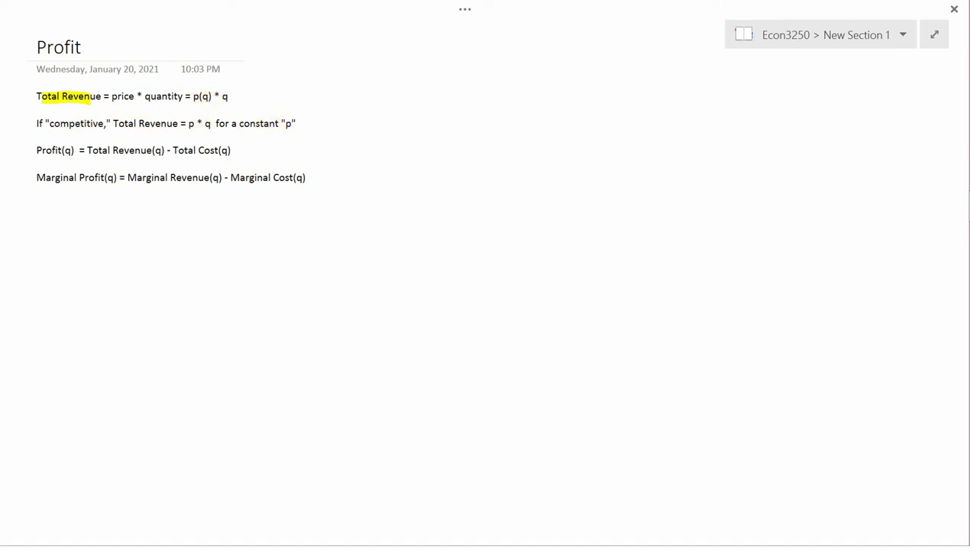
pyautogui.moveTo(43, 123); pyautogui.dragTo(112, 123)
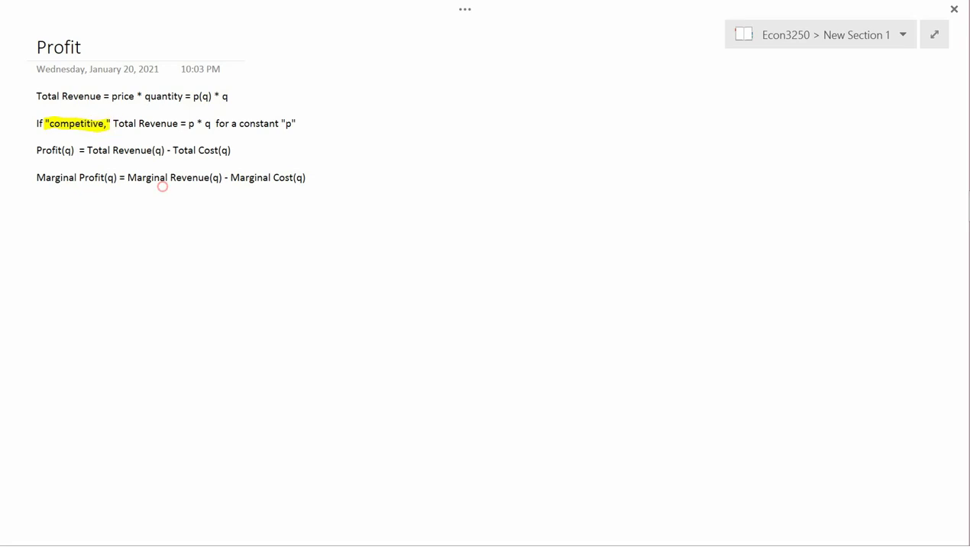
pyautogui.moveTo(240, 123); pyautogui.dragTo(296, 123)
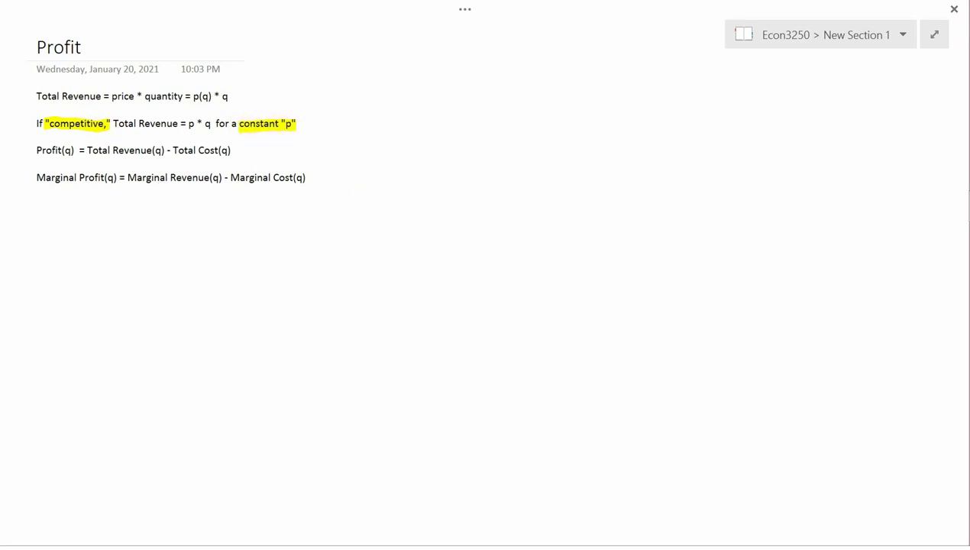
# Step: Draw an ink arrow from constant "p" to start a handwritten note
pyautogui.click(465, 9)
pyautogui.click(162, 9)
pyautogui.moveTo(262, 108)
pyautogui.mouseDown()
pyautogui.moveTo(285, 81)
pyautogui.moveTo(343, 90)
pyautogui.moveTo(381, 80)
pyautogui.moveTo(346, 95)
pyautogui.moveTo(347, 104)
pyautogui.moveTo(380, 99)
pyautogui.moveTo(368, 101)
pyautogui.mouseUp()
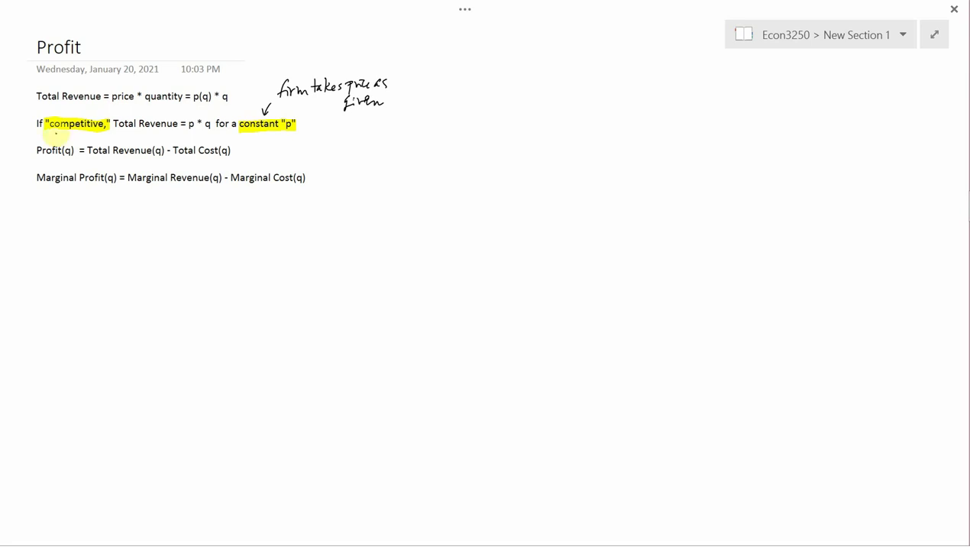
# Step: Discard a trial wavy underline, then draw an ink curve linking p(q) * q to p * q
pyautogui.moveTo(55, 134); pyautogui.dragTo(111, 136)
pyautogui.hotkey('ctrl', 'z')
pyautogui.moveTo(199, 82)
pyautogui.mouseDown()
pyautogui.moveTo(173, 123)
pyautogui.moveTo(200, 136)
pyautogui.moveTo(237, 90)
pyautogui.moveTo(197, 84)
pyautogui.mouseUp()
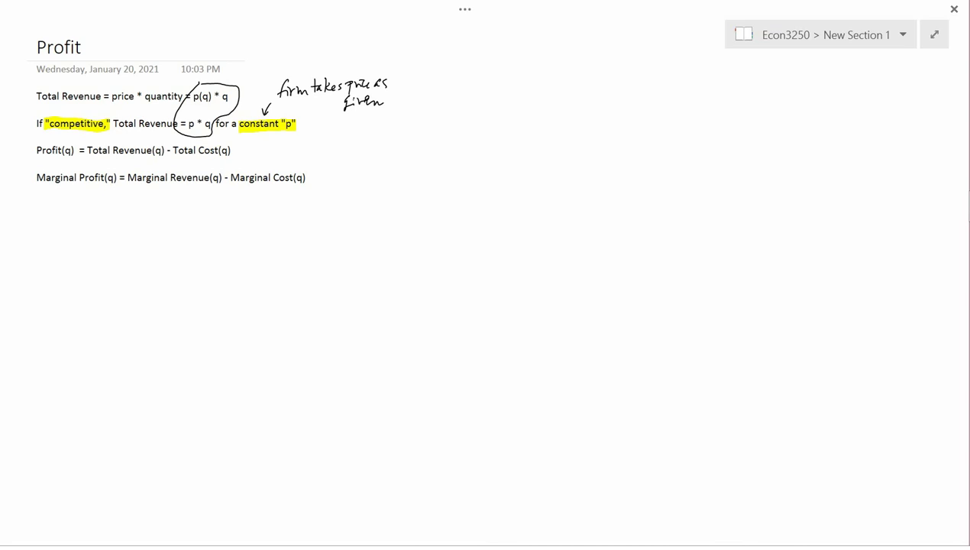
# Step: Highlight p * q in yellow, then undo the yellow ink around = p * q and p(q) * q
pyautogui.moveTo(687, 12)
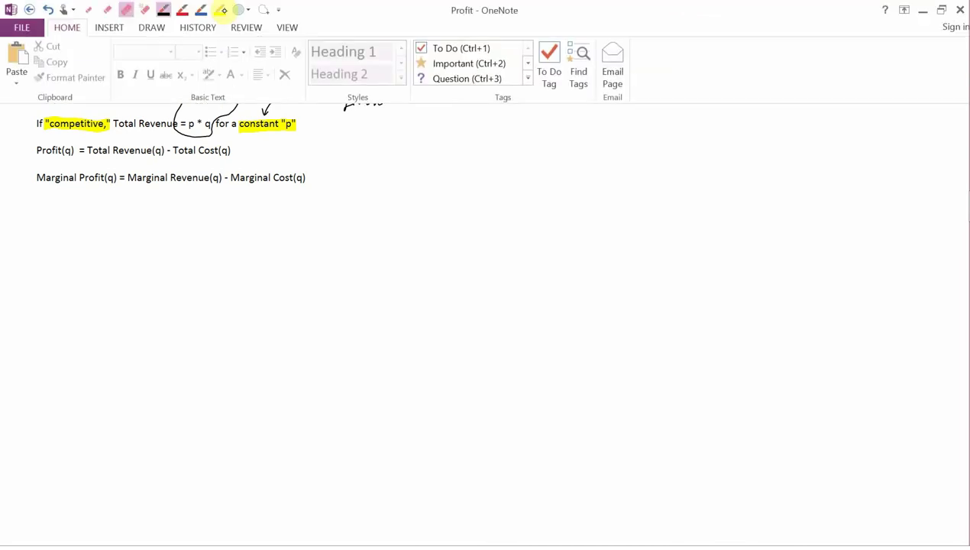
pyautogui.click(217, 9)
pyautogui.moveTo(183, 124)
pyautogui.mouseDown()
pyautogui.moveTo(210, 124)
pyautogui.moveTo(212, 96)
pyautogui.moveTo(228, 96)
pyautogui.mouseUp()
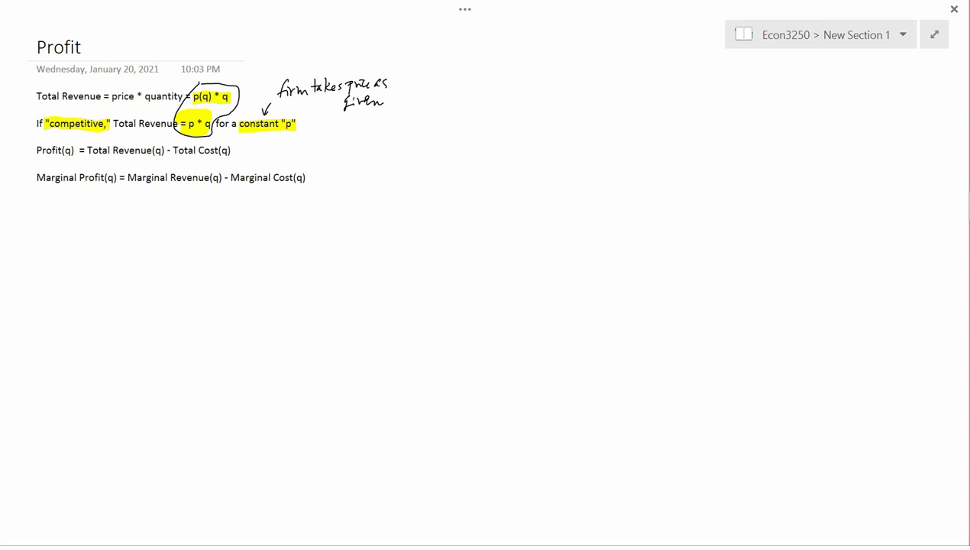
pyautogui.hotkey('ctrl', 'z')
pyautogui.hotkey('ctrl', 'z')
pyautogui.hotkey('ctrl', 'z')
pyautogui.hotkey('ctrl', 'z')
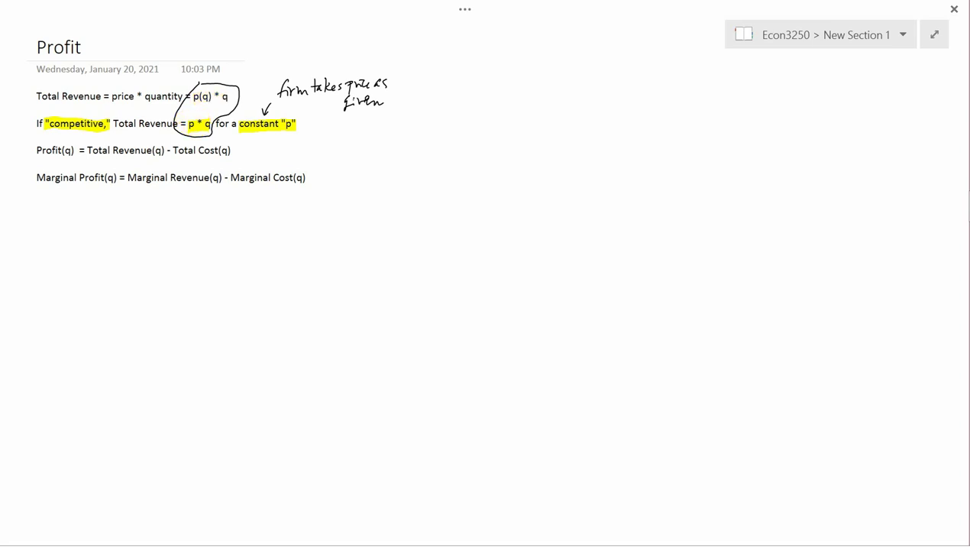
pyautogui.hotkey('ctrl', 'z')
pyautogui.hotkey('ctrl', 'z')
# Step: Undo the highlight on "competitive," and bring the ribbon back into view
pyautogui.click(464, 9)
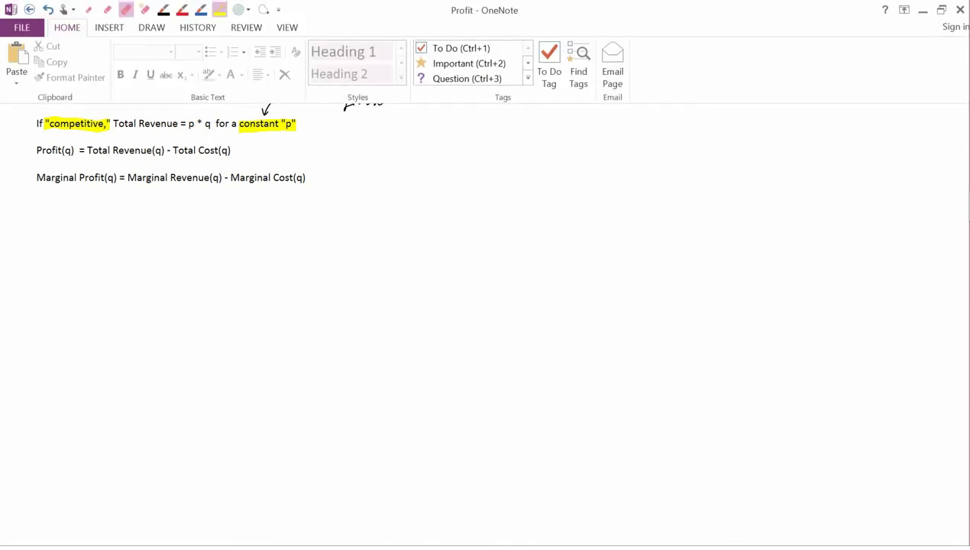
pyautogui.click(212, 16)
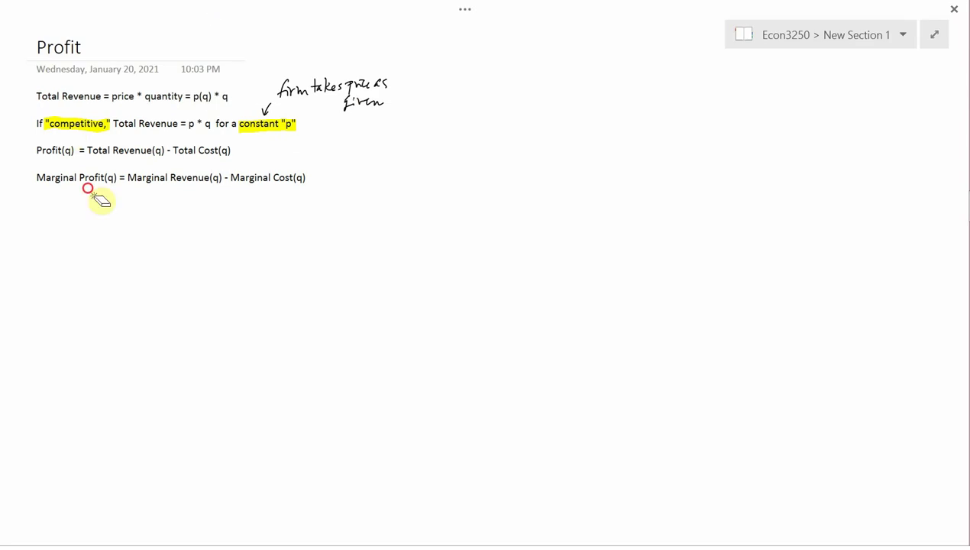
pyautogui.hotkey('ctrl', 'z')
pyautogui.hotkey('ctrl', 'z')
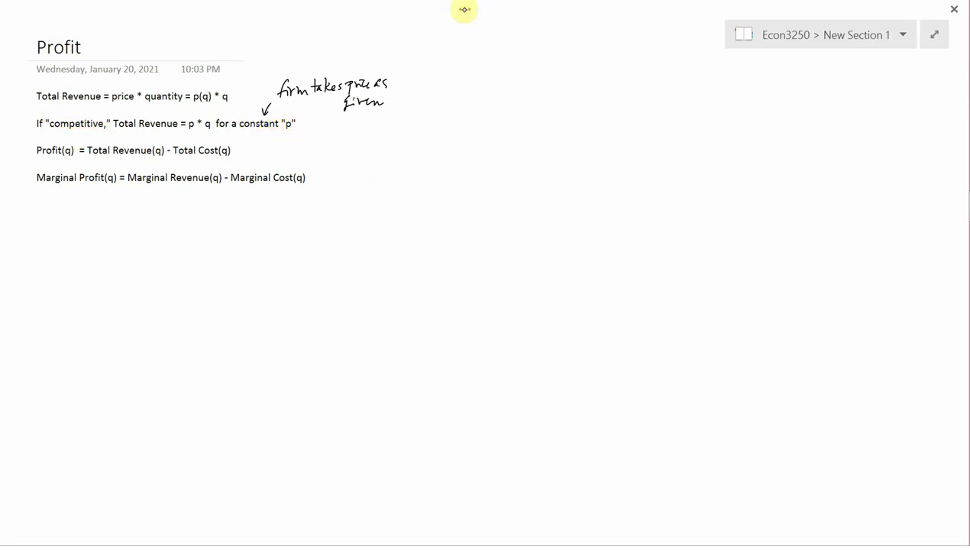
pyautogui.click(700, 15)
# Step: Highlight the Profit(q) line and Marginal Profit, Marginal Revenue and Marginal Cost in yellow
pyautogui.moveTo(463, 9)
pyautogui.click(699, 13)
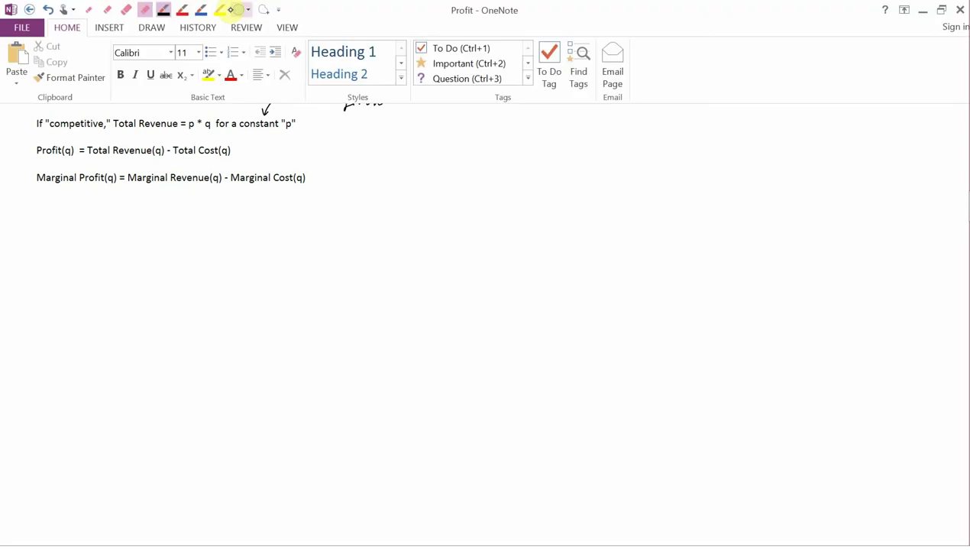
pyautogui.moveTo(38, 150); pyautogui.dragTo(230, 150)
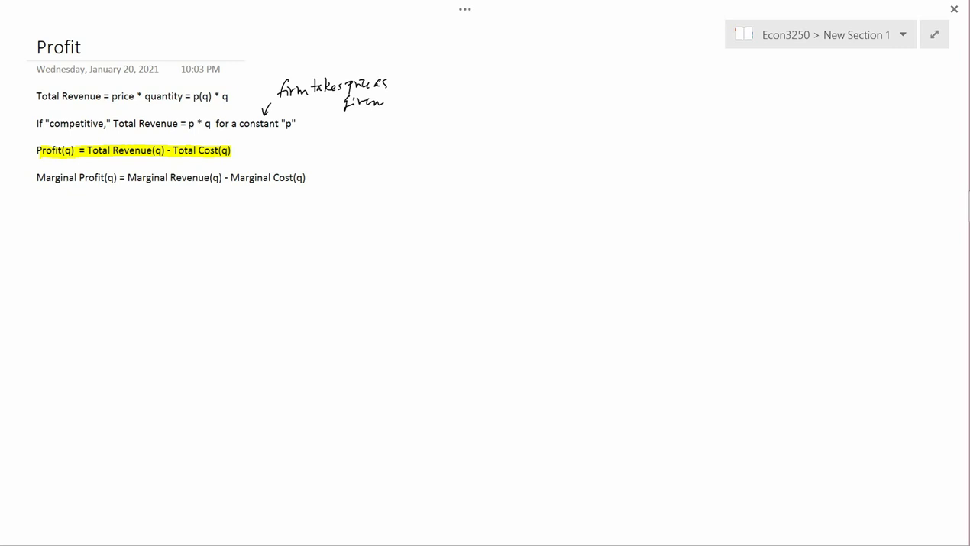
pyautogui.moveTo(37, 177); pyautogui.dragTo(104, 178)
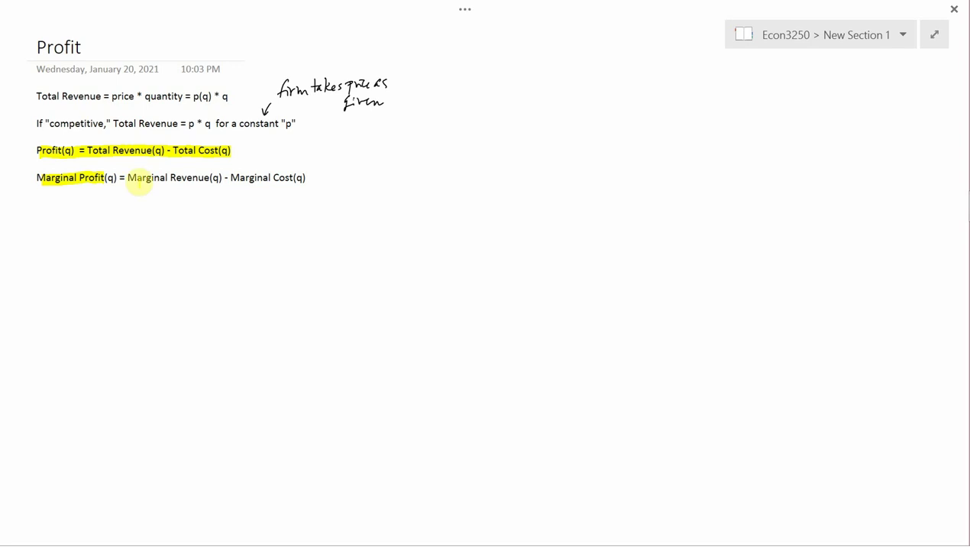
pyautogui.moveTo(115, 177); pyautogui.dragTo(296, 177)
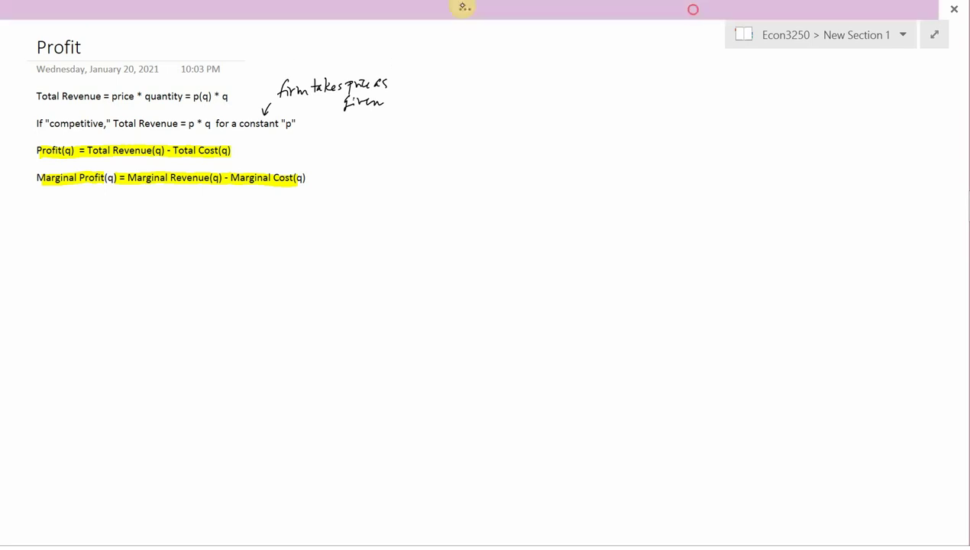
# Step: Underline Profit and the Revenue, Total and Marginal terms in ink
pyautogui.click(464, 9)
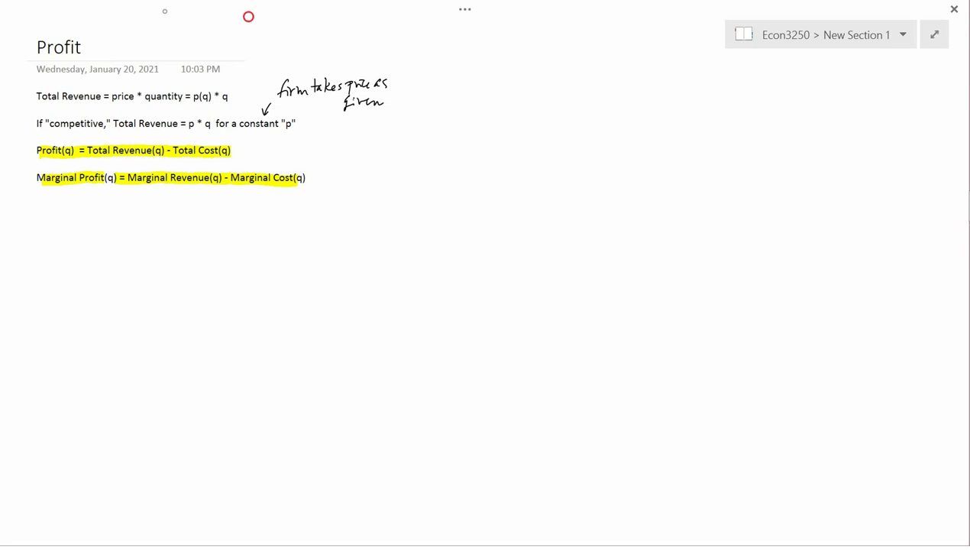
pyautogui.moveTo(37, 161); pyautogui.dragTo(199, 156)
pyautogui.moveTo(52, 193); pyautogui.dragTo(73, 191)
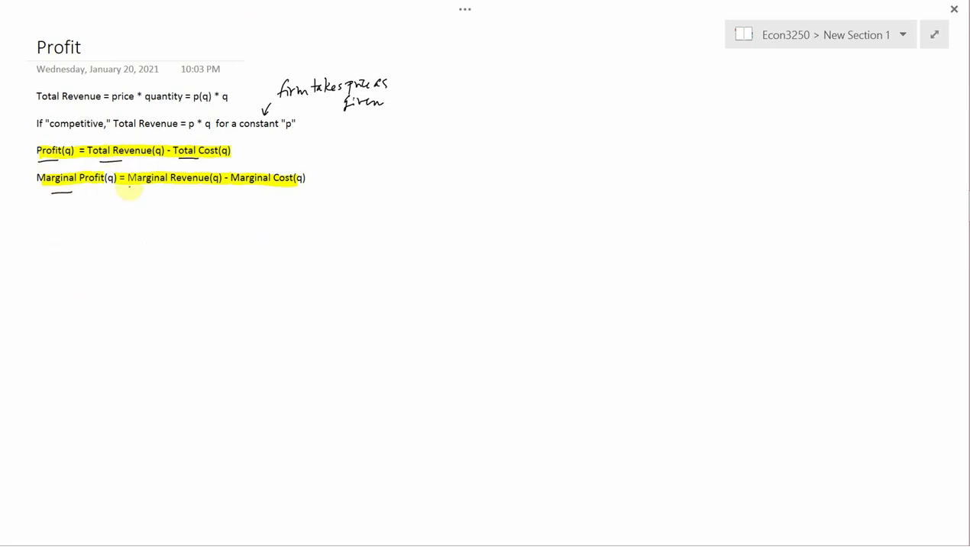
pyautogui.moveTo(140, 188); pyautogui.dragTo(158, 188)
pyautogui.moveTo(231, 194); pyautogui.dragTo(258, 194)
# Step: Erase the highlights and underlines from the formulas with the eraser
pyautogui.click(465, 9)
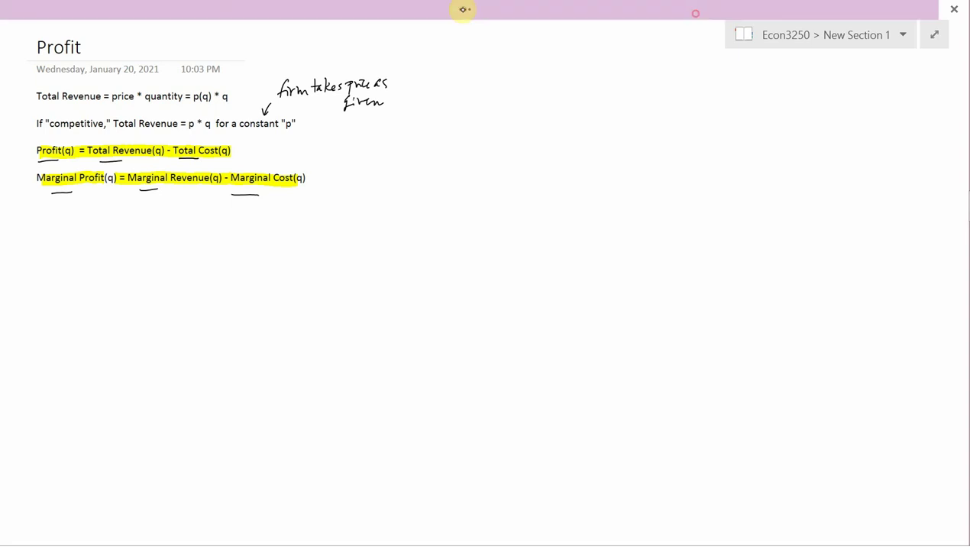
pyautogui.click(145, 10)
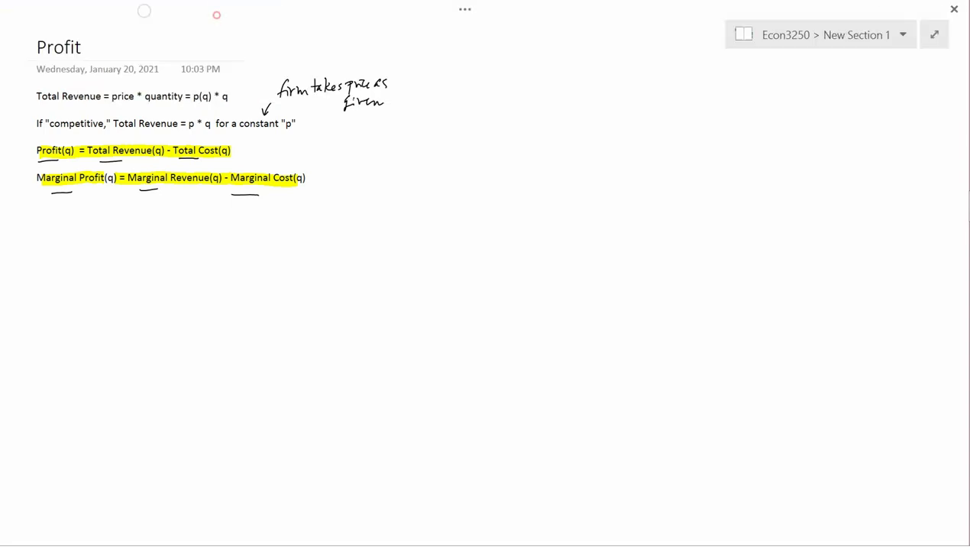
pyautogui.moveTo(252, 199)
pyautogui.mouseDown()
pyautogui.moveTo(192, 175)
pyautogui.moveTo(120, 191)
pyautogui.moveTo(58, 183)
pyautogui.moveTo(147, 304)
pyautogui.moveTo(264, 194)
pyautogui.mouseUp()
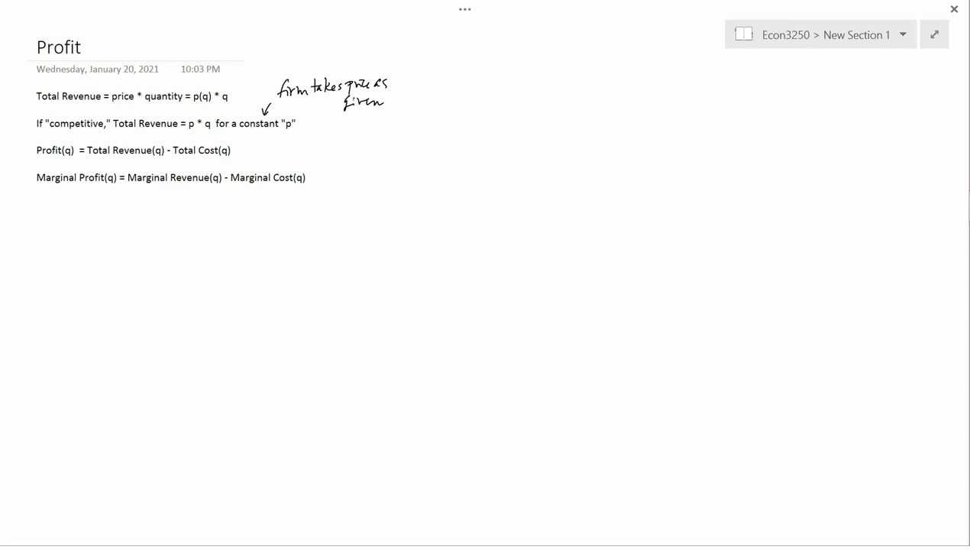
# Step: Highlight Total Cost(q) in the profit formula in yellow
pyautogui.click(458, 8)
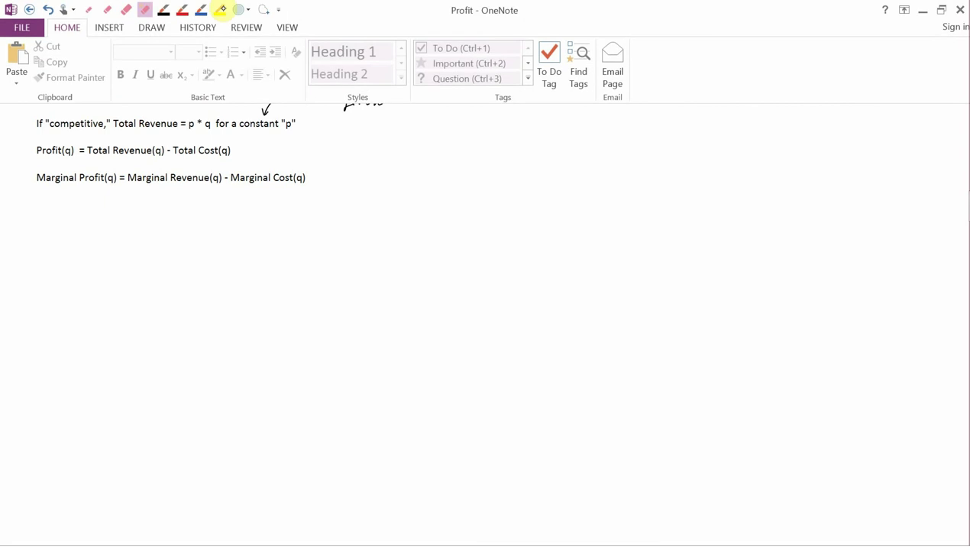
pyautogui.moveTo(173, 149); pyautogui.dragTo(230, 149)
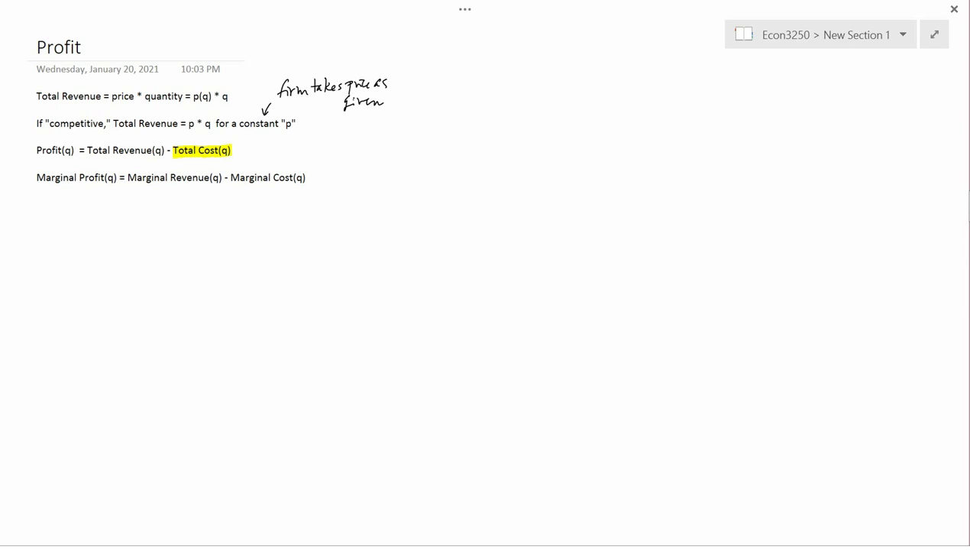
# Step: Pick a black pen and draw the graph axes, labelling the vertical axis TC
pyautogui.click(464, 9)
pyautogui.click(241, 15)
pyautogui.moveTo(366, 158)
pyautogui.mouseDown()
pyautogui.moveTo(368, 253)
pyautogui.moveTo(481, 262)
pyautogui.moveTo(372, 155)
pyautogui.moveTo(378, 142)
pyautogui.mouseUp()
pyautogui.moveTo(386, 140); pyautogui.dragTo(394, 153)
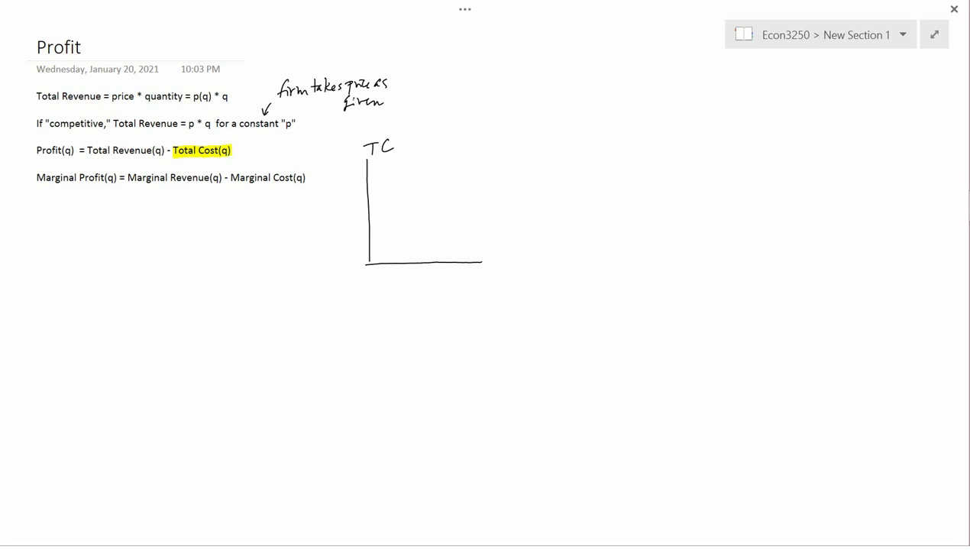
# Step: Add TR and TC labels with arrows to the formula, label q and draw a convex curve
pyautogui.moveTo(108, 205)
pyautogui.mouseDown()
pyautogui.moveTo(111, 220)
pyautogui.moveTo(191, 207)
pyautogui.mouseUp()
pyautogui.moveTo(183, 207)
pyautogui.mouseDown()
pyautogui.moveTo(184, 222)
pyautogui.moveTo(203, 220)
pyautogui.mouseUp()
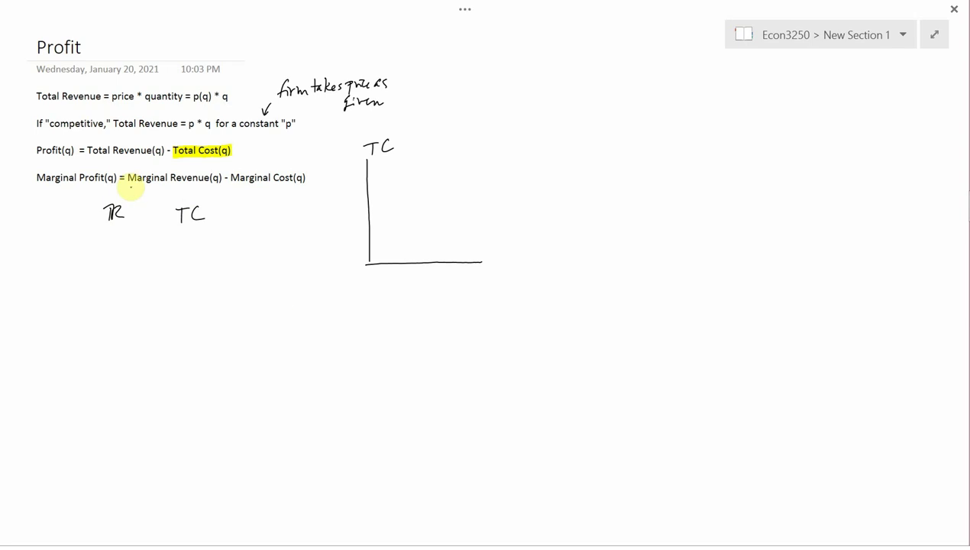
pyautogui.moveTo(134, 202); pyautogui.dragTo(135, 162)
pyautogui.moveTo(131, 169); pyautogui.dragTo(139, 169)
pyautogui.moveTo(210, 205)
pyautogui.mouseDown()
pyautogui.moveTo(208, 161)
pyautogui.moveTo(213, 169)
pyautogui.mouseUp()
pyautogui.moveTo(479, 269); pyautogui.dragTo(486, 273)
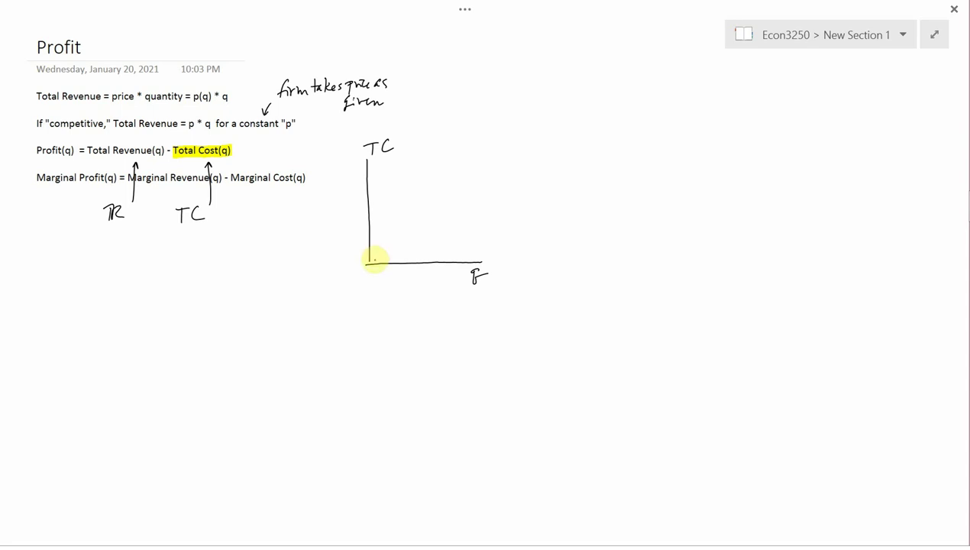
pyautogui.moveTo(369, 261)
pyautogui.mouseDown()
pyautogui.moveTo(405, 253)
pyautogui.moveTo(455, 218)
pyautogui.moveTo(487, 155)
pyautogui.mouseUp()
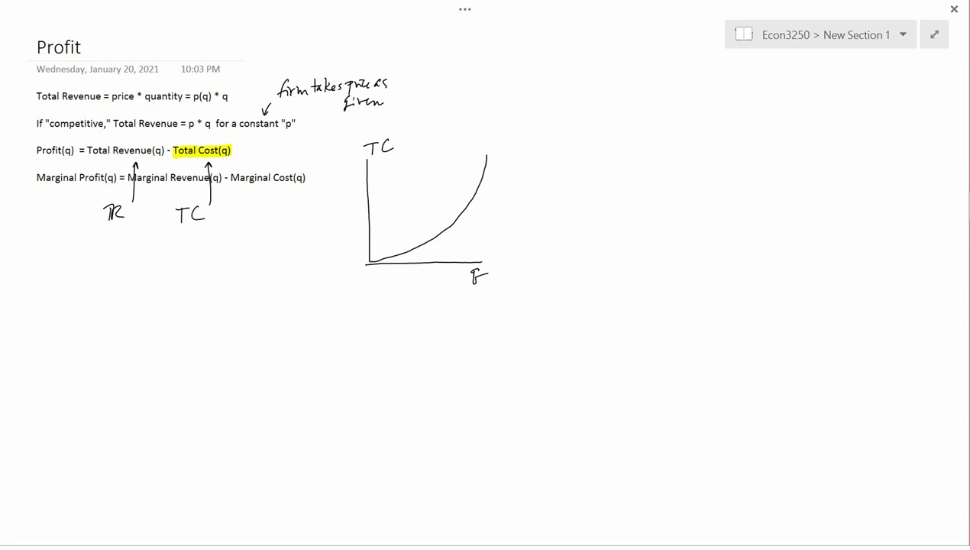
# Step: Draw a second graph on the right with TC and q axes and a concave cost curve
pyautogui.moveTo(543, 158)
pyautogui.mouseDown()
pyautogui.moveTo(543, 258)
pyautogui.moveTo(656, 255)
pyautogui.mouseUp()
pyautogui.moveTo(539, 130)
pyautogui.mouseDown()
pyautogui.moveTo(540, 139)
pyautogui.moveTo(545, 128)
pyautogui.mouseUp()
pyautogui.moveTo(558, 129); pyautogui.dragTo(557, 138)
pyautogui.moveTo(641, 264); pyautogui.dragTo(638, 283)
pyautogui.moveTo(546, 258)
pyautogui.mouseDown()
pyautogui.moveTo(600, 197)
pyautogui.moveTo(648, 180)
pyautogui.mouseUp()
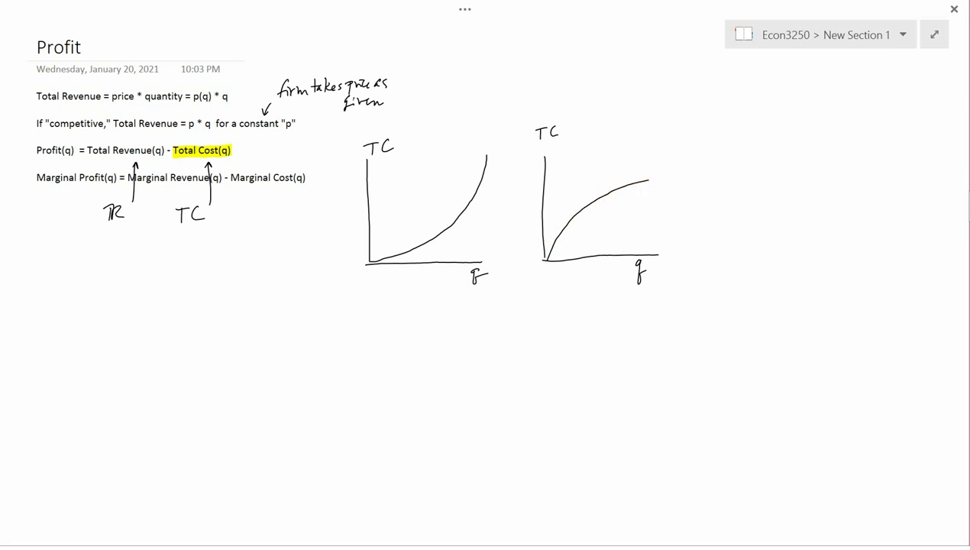
# Step: Add dollar signs after TC on both graphs, undoing a stray line below the right graph
pyautogui.moveTo(403, 148); pyautogui.dragTo(406, 142)
pyautogui.moveTo(565, 132)
pyautogui.mouseDown()
pyautogui.moveTo(562, 139)
pyautogui.moveTo(570, 135)
pyautogui.mouseUp()
pyautogui.moveTo(563, 297); pyautogui.dragTo(638, 297)
pyautogui.hotkey('ctrl', 'z')
# Step: Add an arrow along the right graph's q-axis and retrace its concave curve
pyautogui.moveTo(548, 261); pyautogui.dragTo(600, 255)
pyautogui.moveTo(557, 230)
pyautogui.mouseDown()
pyautogui.moveTo(584, 205)
pyautogui.moveTo(649, 179)
pyautogui.mouseUp()
pyautogui.moveTo(547, 243); pyautogui.dragTo(566, 218)
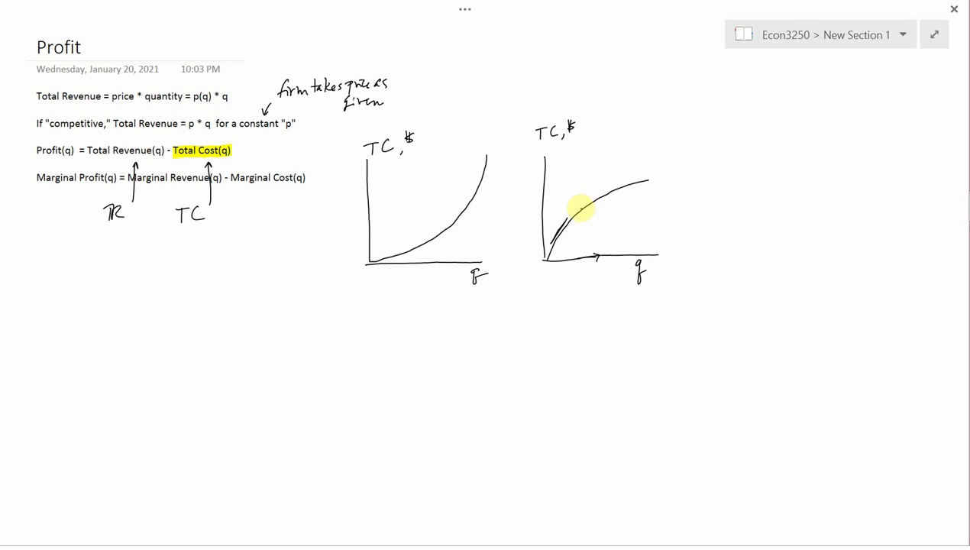
pyautogui.moveTo(575, 208); pyautogui.dragTo(651, 175)
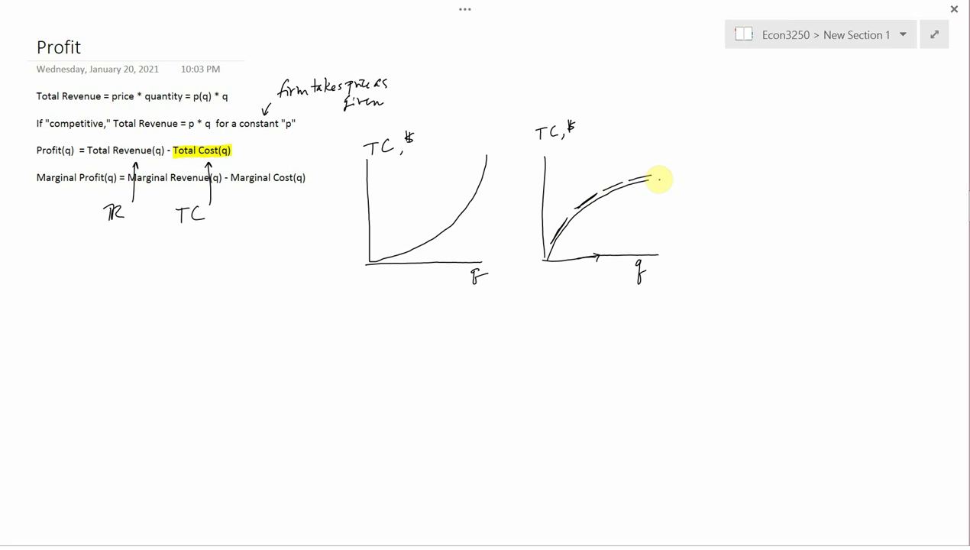
# Step: Handwrite "Walmart" in quote marks beneath the right TC graph
pyautogui.moveTo(557, 286)
pyautogui.mouseDown()
pyautogui.moveTo(571, 301)
pyautogui.moveTo(623, 292)
pyautogui.mouseUp()
pyautogui.moveTo(625, 287); pyautogui.dragTo(626, 292)
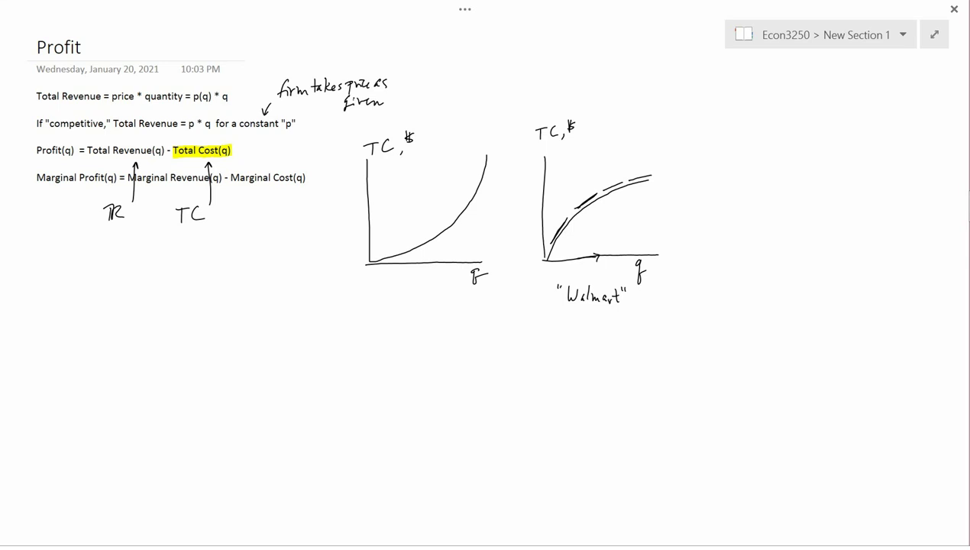
# Step: Write "Our assumption ?" under the left graph and extend its curve with a dotted straight line
pyautogui.moveTo(381, 300)
pyautogui.mouseDown()
pyautogui.moveTo(392, 310)
pyautogui.moveTo(471, 314)
pyautogui.mouseUp()
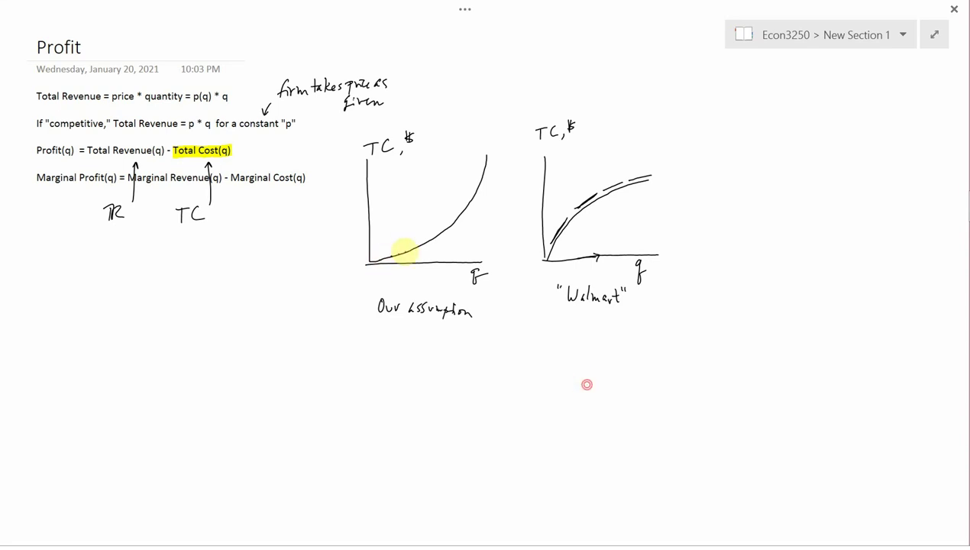
pyautogui.moveTo(442, 237); pyautogui.dragTo(507, 211)
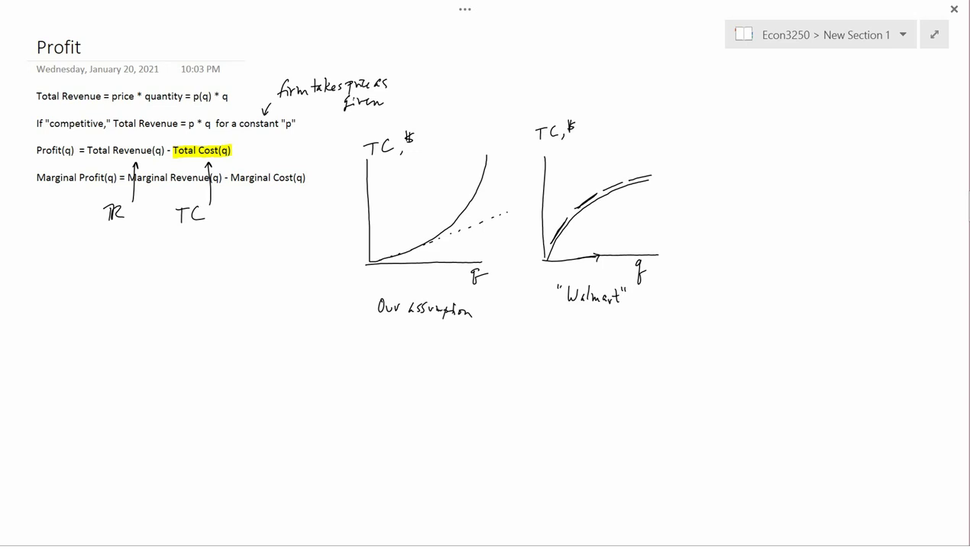
pyautogui.moveTo(558, 321); pyautogui.dragTo(615, 330)
pyautogui.hotkey('ctrl', 'z')
pyautogui.moveTo(409, 329); pyautogui.dragTo(415, 338)
pyautogui.click(413, 345)
# Step: Under Walmart, draw a downward arrow and write "don't have competition", undoing a trial circle and underline
pyautogui.moveTo(444, 291)
pyautogui.mouseDown()
pyautogui.moveTo(417, 287)
pyautogui.moveTo(478, 310)
pyautogui.mouseUp()
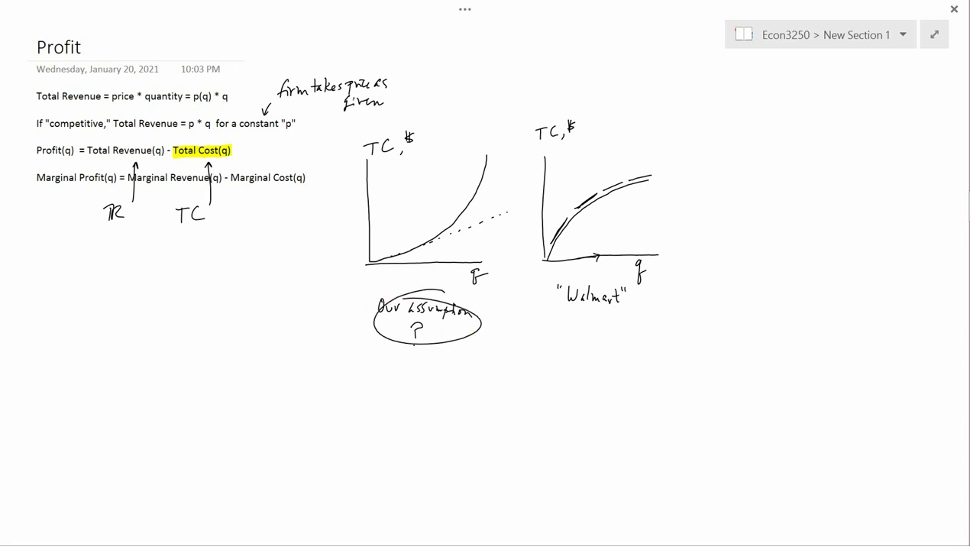
pyautogui.hotkey('ctrl', 'z')
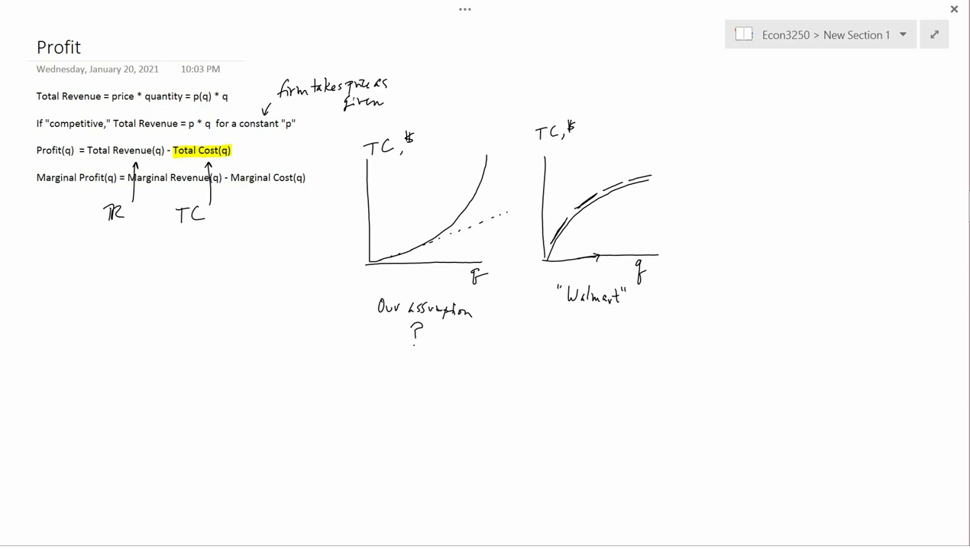
pyautogui.moveTo(560, 320); pyautogui.dragTo(619, 324)
pyautogui.hotkey('ctrl', 'z')
pyautogui.moveTo(588, 312)
pyautogui.mouseDown()
pyautogui.moveTo(568, 356)
pyautogui.moveTo(641, 353)
pyautogui.mouseUp()
pyautogui.moveTo(573, 374)
pyautogui.mouseDown()
pyautogui.moveTo(588, 384)
pyautogui.moveTo(655, 380)
pyautogui.mouseUp()
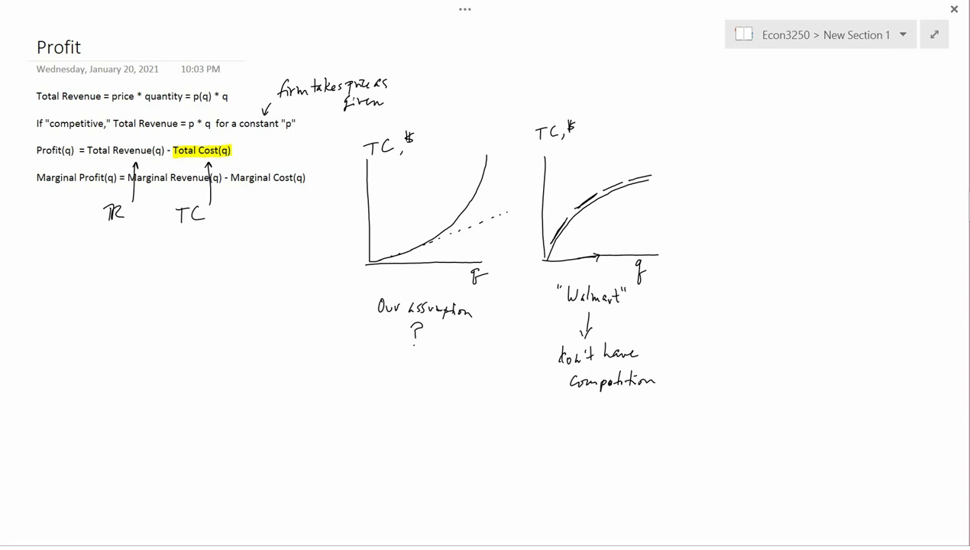
# Step: Draw an upward arrow under the question mark and write "p" beside it
pyautogui.moveTo(412, 393)
pyautogui.mouseDown()
pyautogui.moveTo(413, 368)
pyautogui.moveTo(419, 374)
pyautogui.mouseUp()
pyautogui.moveTo(430, 365); pyautogui.dragTo(435, 385)
# Step: Highlight "competitive" and "constant" in the total-revenue line in yellow
pyautogui.click(465, 9)
pyautogui.moveTo(49, 124); pyautogui.dragTo(86, 124)
pyautogui.moveTo(239, 124); pyautogui.dragTo(286, 124)
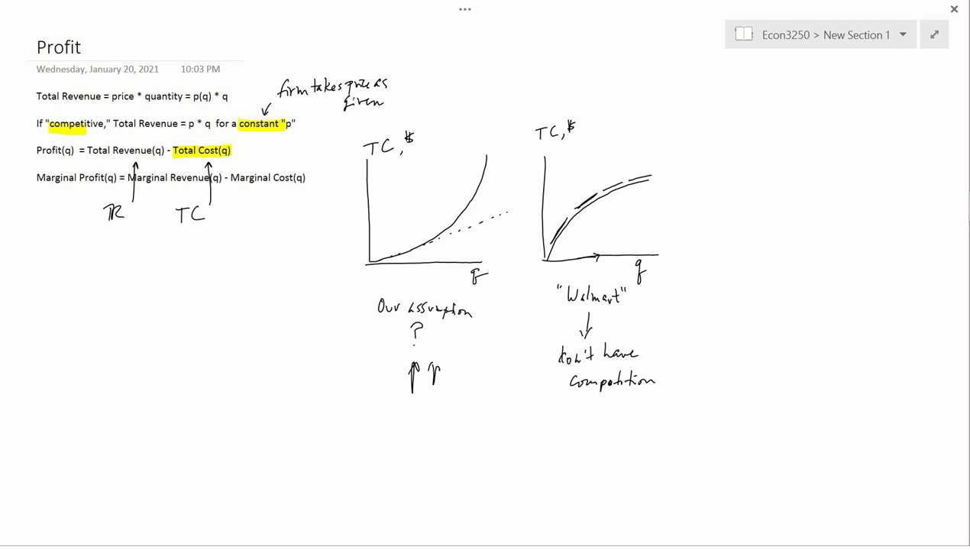
# Step: Highlight the handwritten "Walmart" label in yellow
pyautogui.click(465, 9)
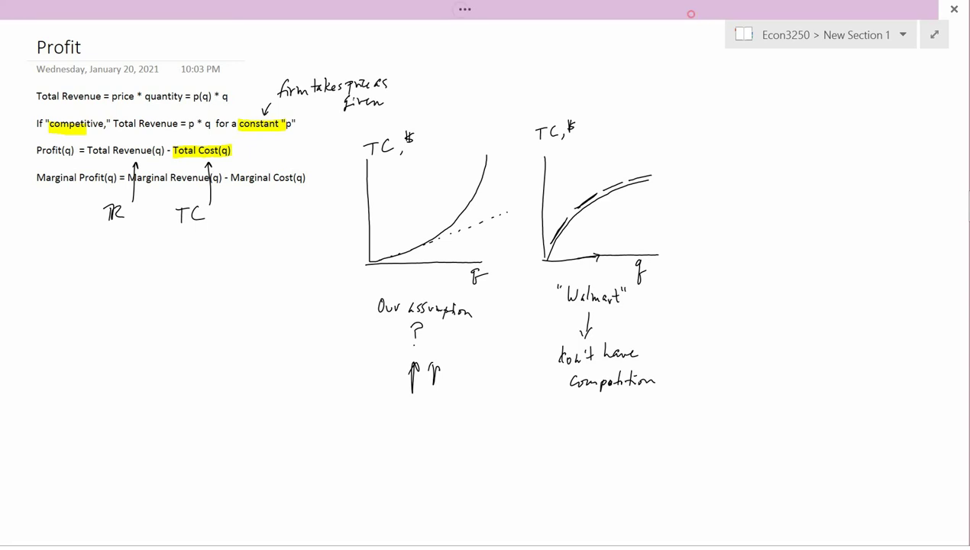
pyautogui.click(221, 10)
pyautogui.moveTo(556, 294); pyautogui.dragTo(620, 293)
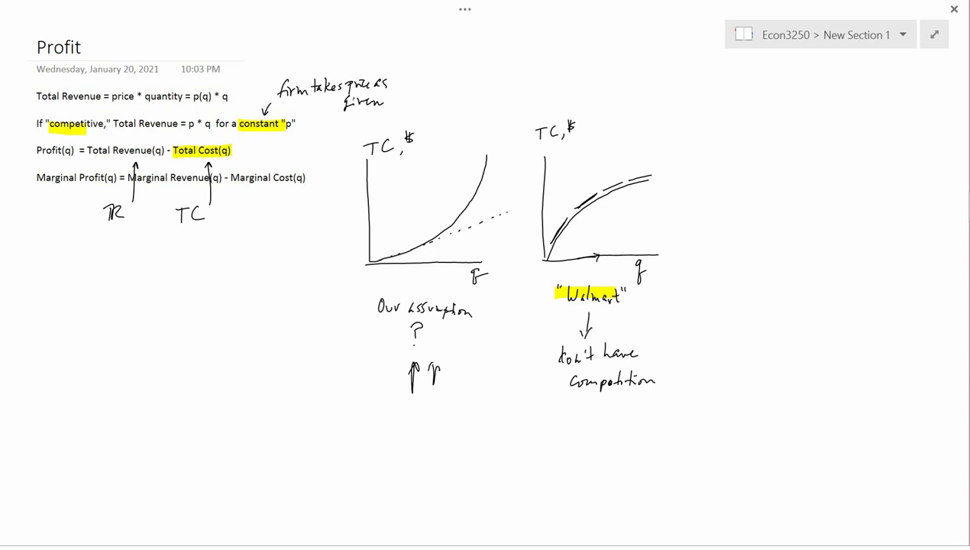
# Step: Add a yellow mark below TR, then handwrite "Competition = perfect competition" in black ink
pyautogui.moveTo(102, 272); pyautogui.dragTo(119, 284)
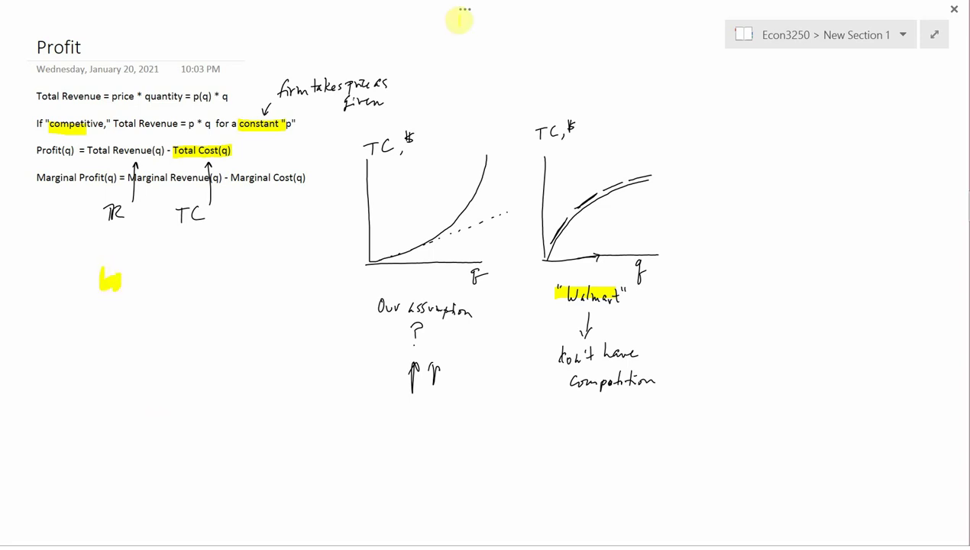
pyautogui.click(465, 10)
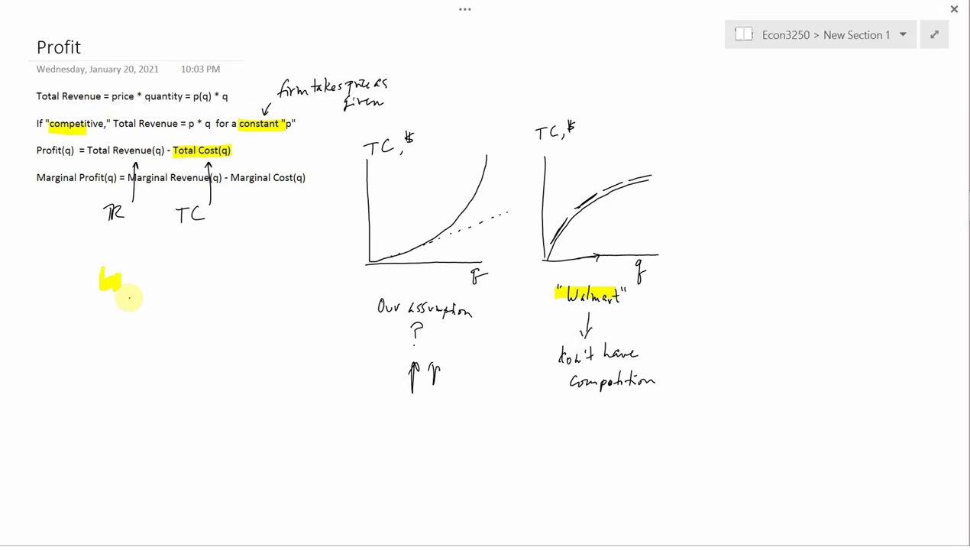
pyautogui.moveTo(125, 310)
pyautogui.mouseDown()
pyautogui.moveTo(187, 292)
pyautogui.moveTo(227, 294)
pyautogui.mouseUp()
pyautogui.moveTo(144, 329); pyautogui.dragTo(289, 324)
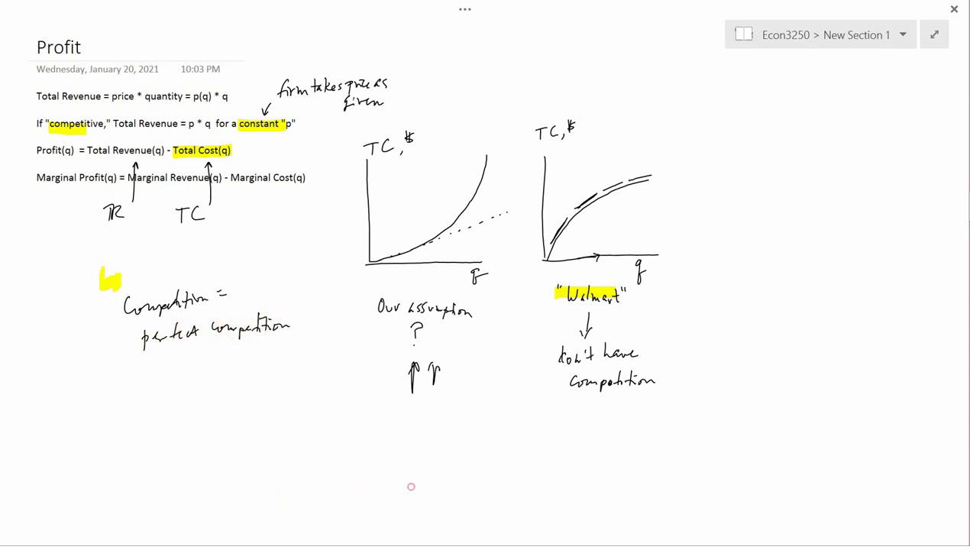